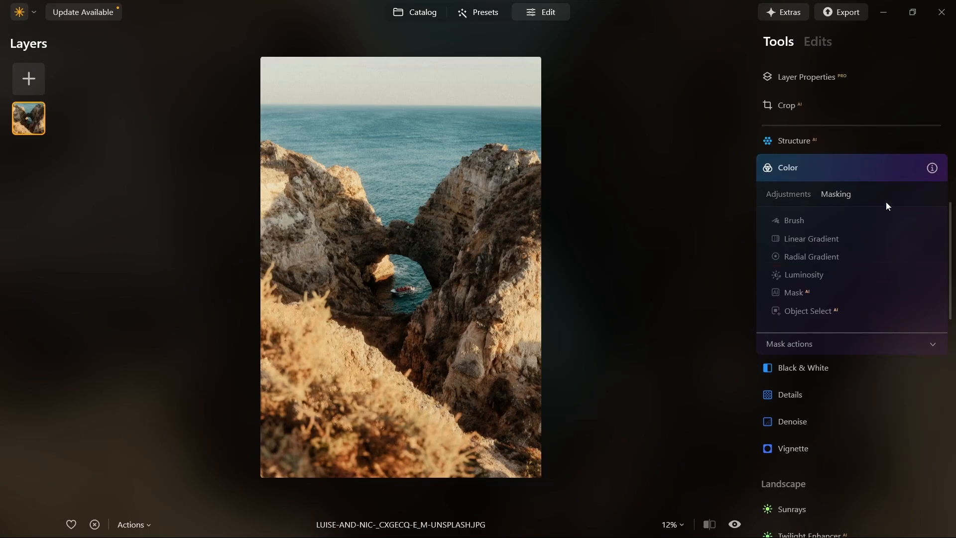
Try painting a Color mask over the rock arch with the Brush at size 58, and reset it
{"action": "left_click", "coordinate": [794, 220]}
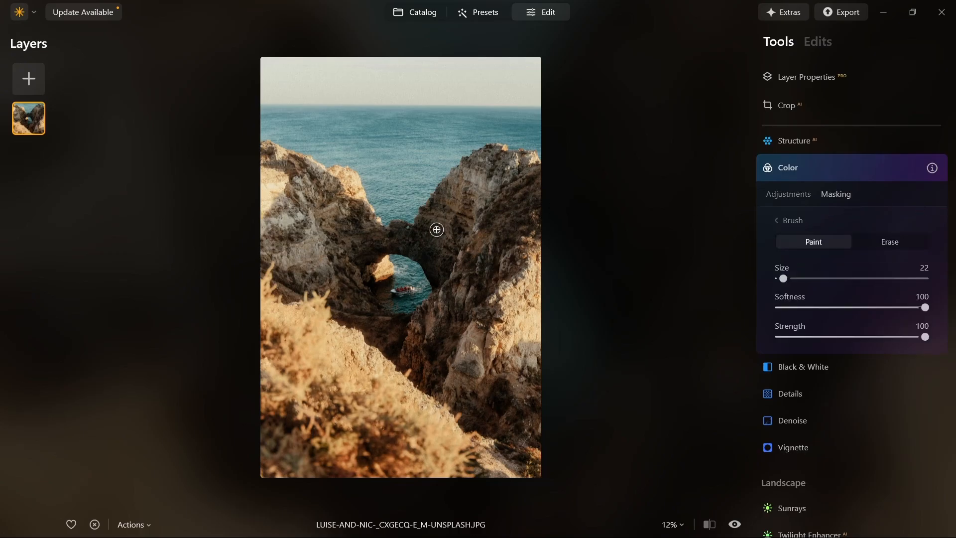
{"action": "scroll", "coordinate": [382, 227], "scroll_direction": "up", "scroll_amount": 4}
{"action": "scroll", "coordinate": [383, 226], "scroll_direction": "up", "scroll_amount": 2}
{"action": "mouse_move", "coordinate": [383, 222]}
{"action": "left_mouse_down"}
{"action": "mouse_move", "coordinate": [420, 249]}
{"action": "mouse_move", "coordinate": [376, 237]}
{"action": "mouse_move", "coordinate": [403, 346]}
{"action": "left_mouse_up"}
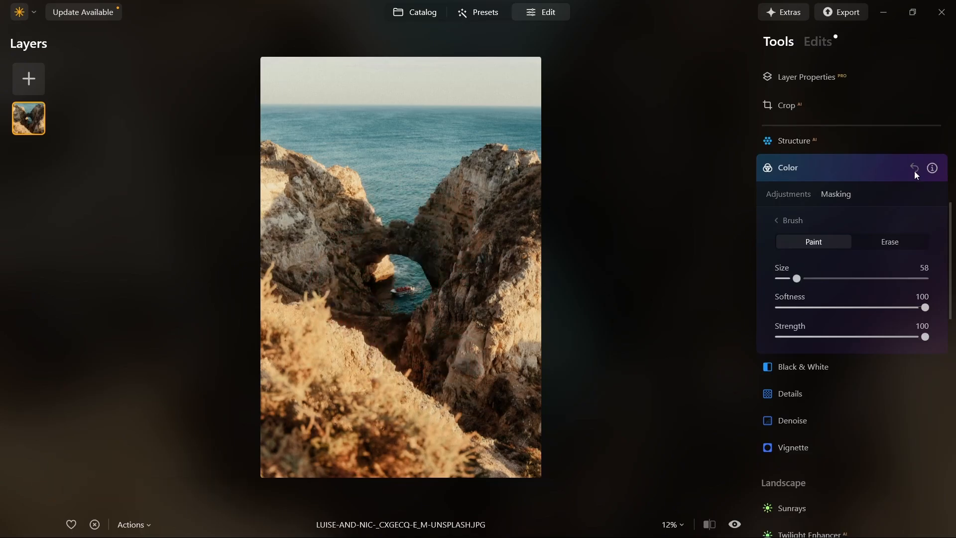
{"action": "left_click", "coordinate": [794, 220]}
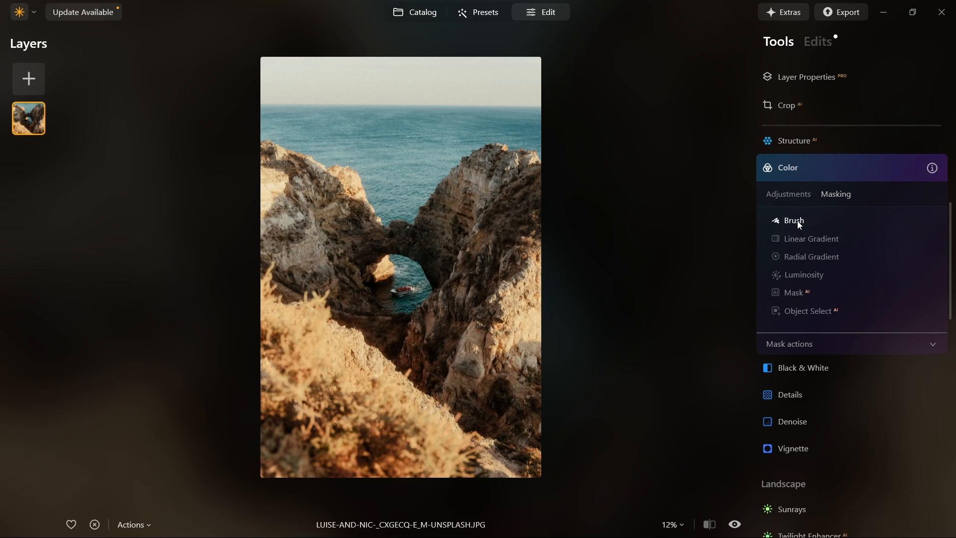
Try a diagonal Linear Gradient mask fading from the photo's upper left toward the rock arch, and reset it
{"action": "left_click", "coordinate": [808, 240]}
{"action": "left_click_drag", "start_coordinate": [342, 186], "coordinate": [403, 263]}
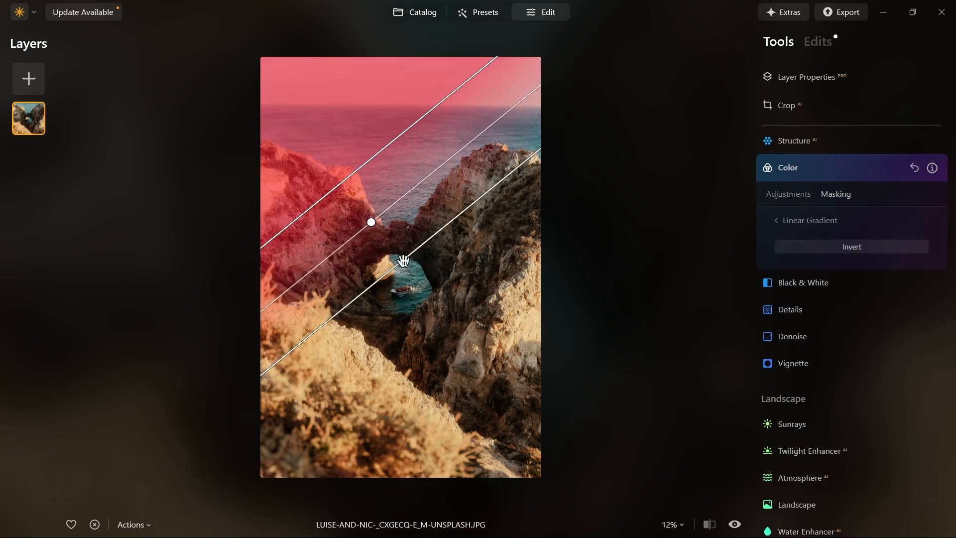
{"action": "left_click", "coordinate": [914, 169]}
{"action": "left_click", "coordinate": [823, 220]}
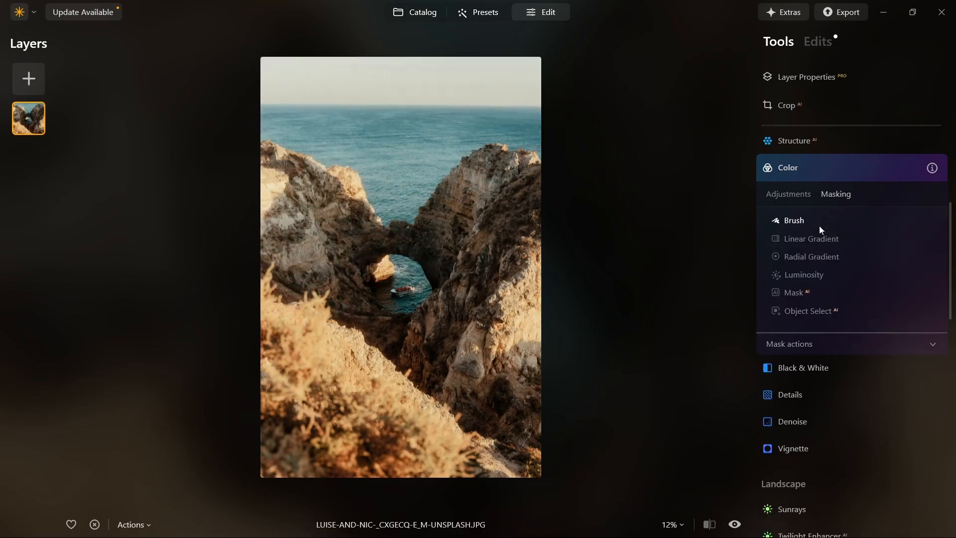
Try a Radial Gradient mask, move its center onto the rock arch, and reset it
{"action": "left_click", "coordinate": [816, 260]}
{"action": "left_click_drag", "start_coordinate": [371, 223], "coordinate": [416, 265]}
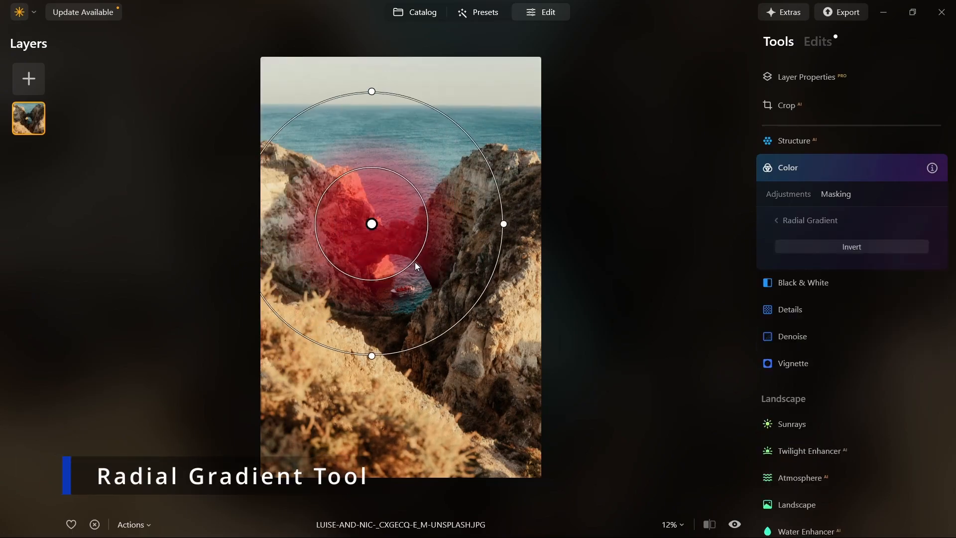
{"action": "left_click_drag", "start_coordinate": [371, 224], "coordinate": [405, 258]}
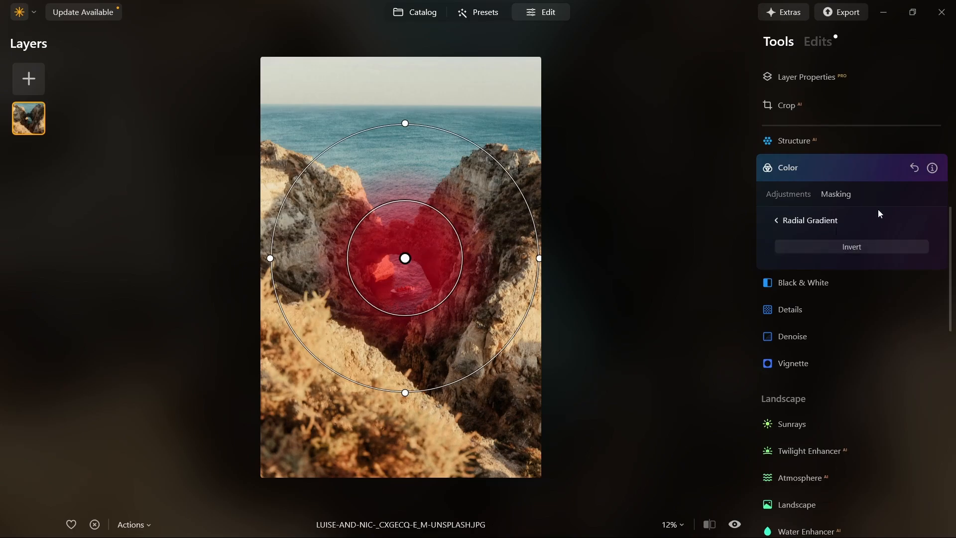
{"action": "left_click", "coordinate": [914, 169]}
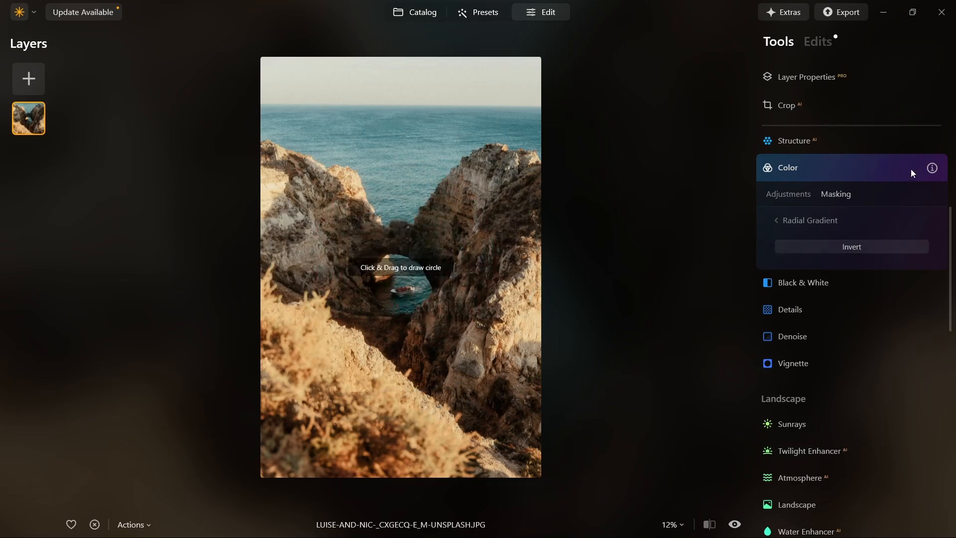
{"action": "left_click", "coordinate": [822, 220]}
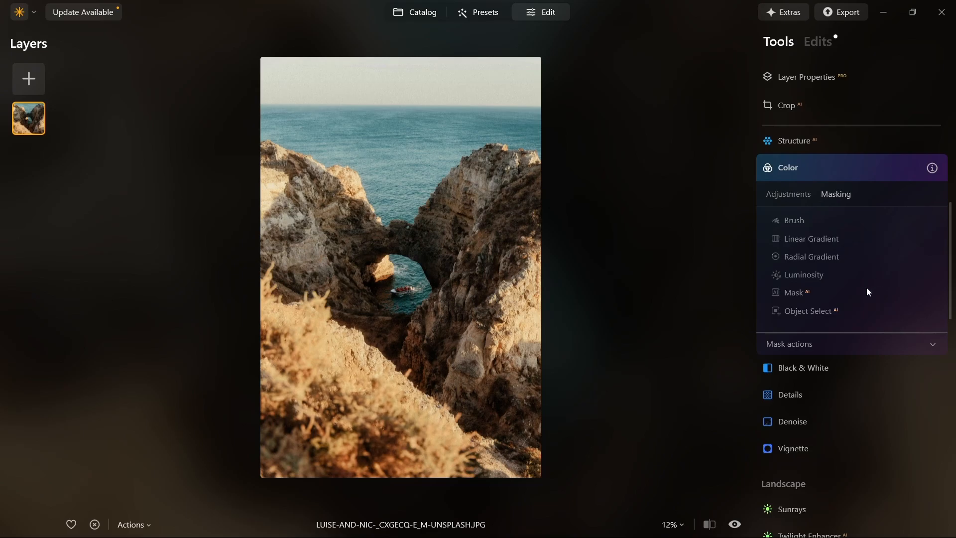
Mask the open sea and the water inside the rock arch with Object Select
{"action": "left_click", "coordinate": [832, 314]}
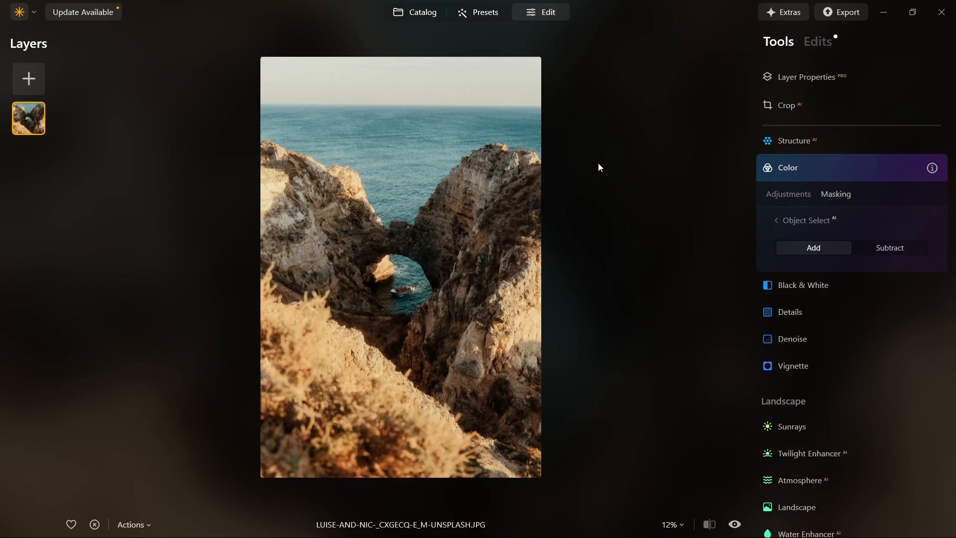
{"action": "left_click", "coordinate": [412, 136]}
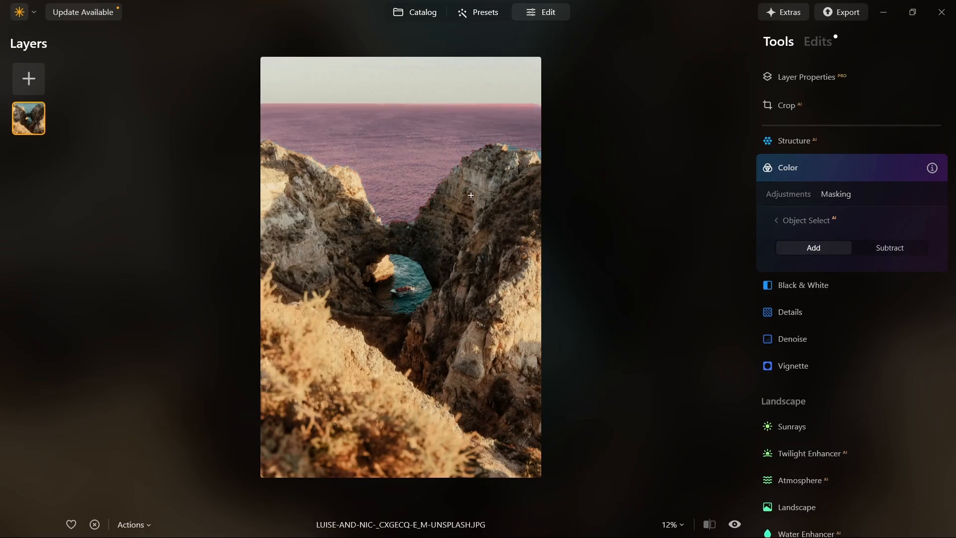
{"action": "left_click", "coordinate": [483, 216]}
{"action": "left_click", "coordinate": [393, 386]}
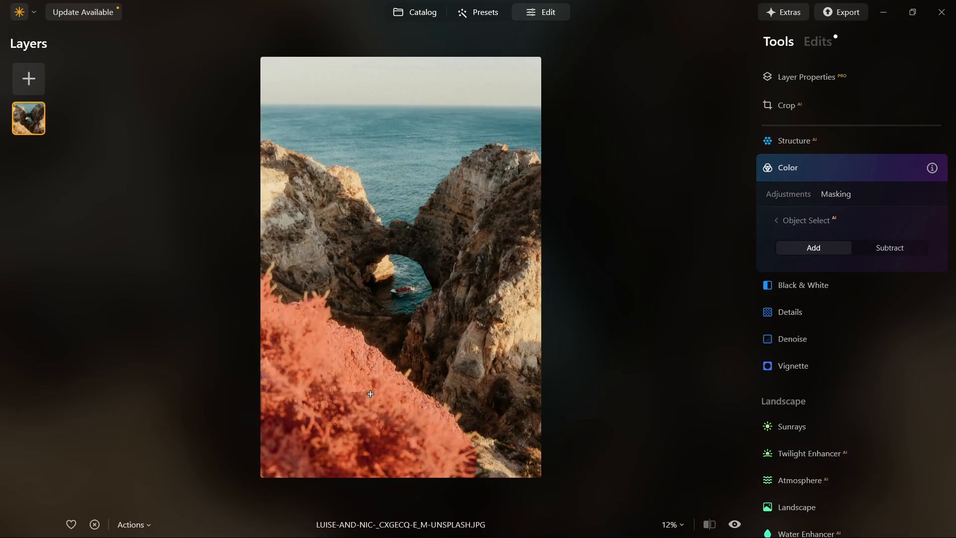
{"action": "left_click", "coordinate": [411, 153]}
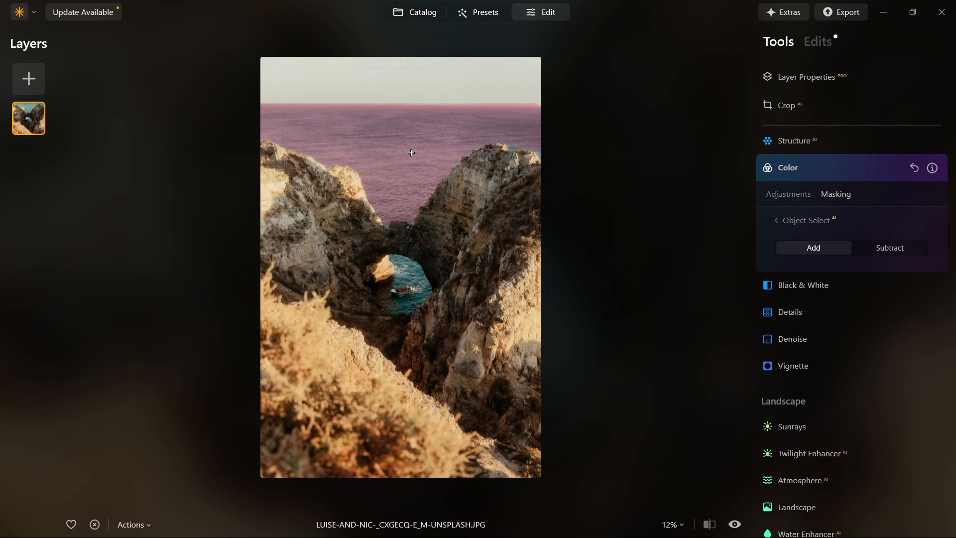
{"action": "left_click", "coordinate": [407, 275]}
Subtract the boat inside the arch from the water mask with Object Select
{"action": "scroll", "coordinate": [405, 296], "scroll_direction": "up", "scroll_amount": 8}
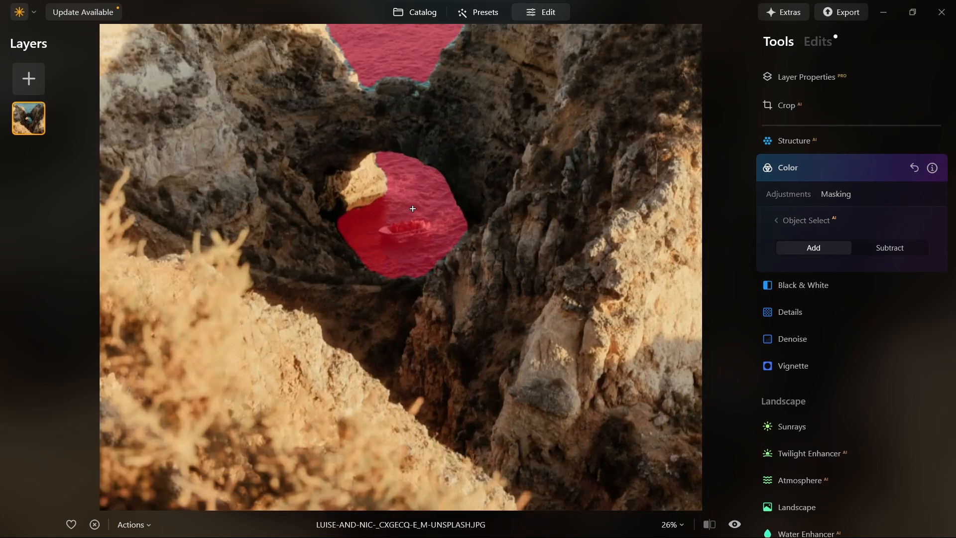
{"action": "scroll", "coordinate": [384, 249], "scroll_direction": "up", "scroll_amount": 1}
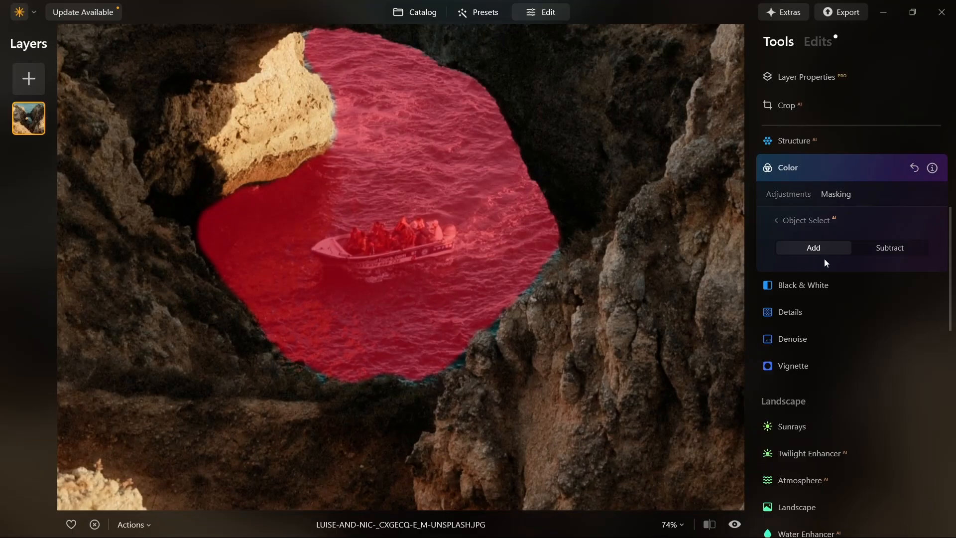
{"action": "left_click", "coordinate": [887, 248]}
{"action": "left_click", "coordinate": [386, 249]}
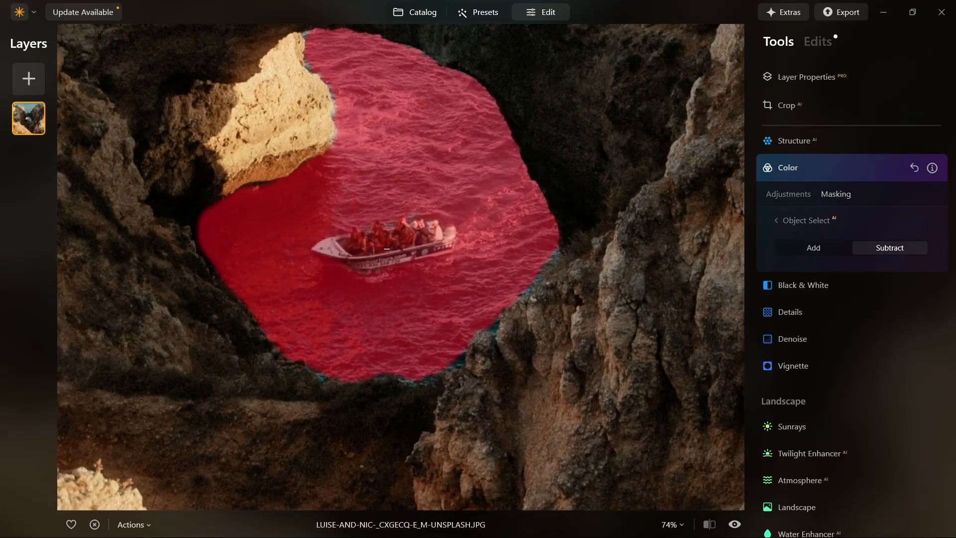
Paint the missed water along the boat's far edge into the mask with the Brush at size 58
{"action": "scroll", "coordinate": [386, 248], "scroll_direction": "up", "scroll_amount": 10}
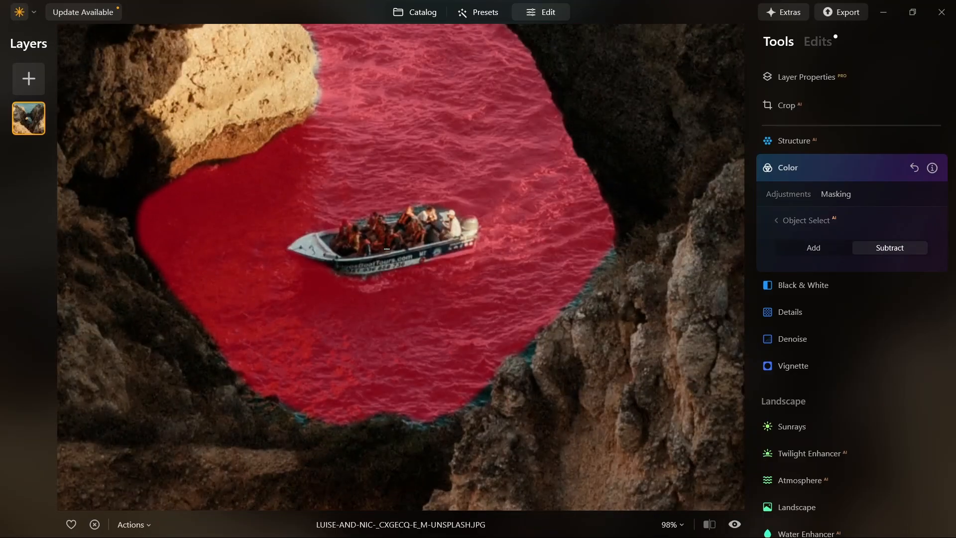
{"action": "scroll", "coordinate": [387, 249], "scroll_direction": "down", "scroll_amount": 2}
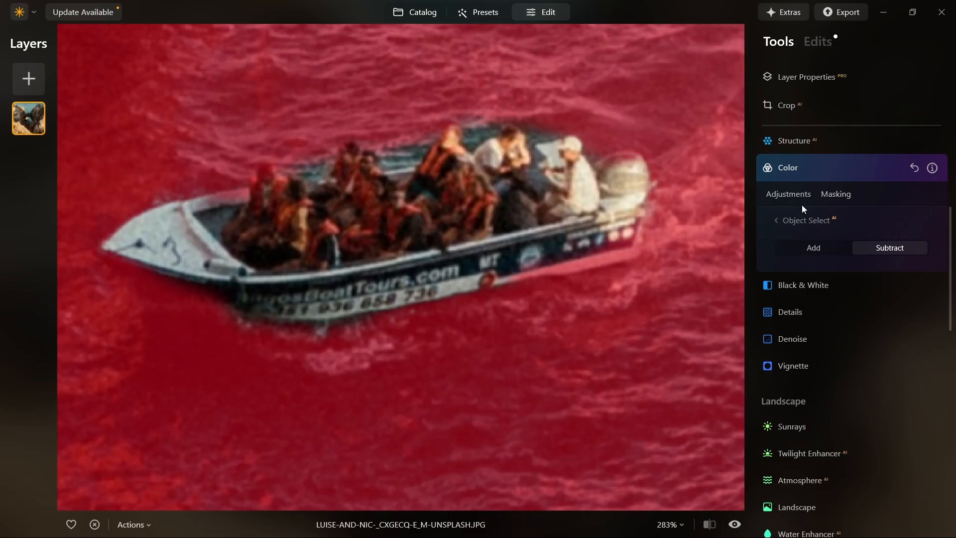
{"action": "left_click", "coordinate": [797, 219]}
{"action": "left_click", "coordinate": [797, 219]}
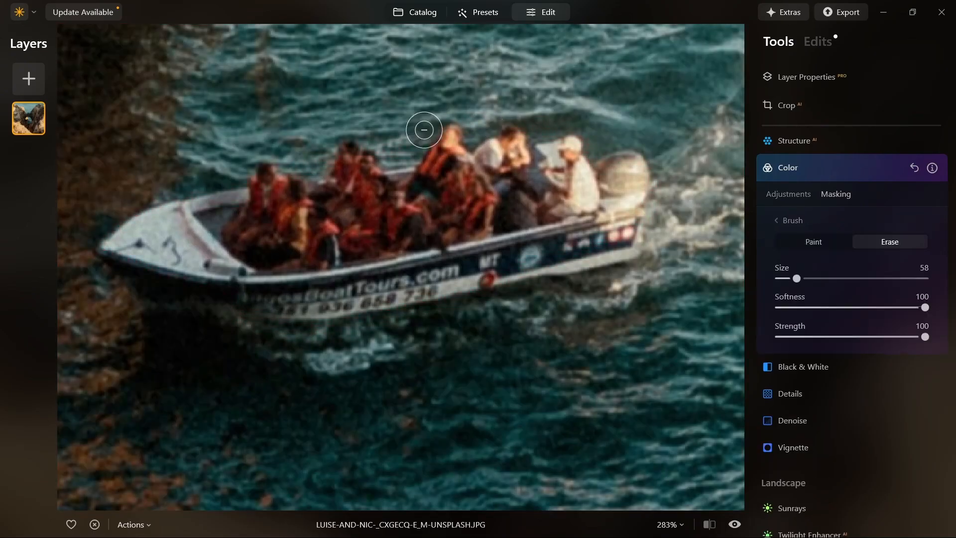
{"action": "left_click", "coordinate": [824, 239]}
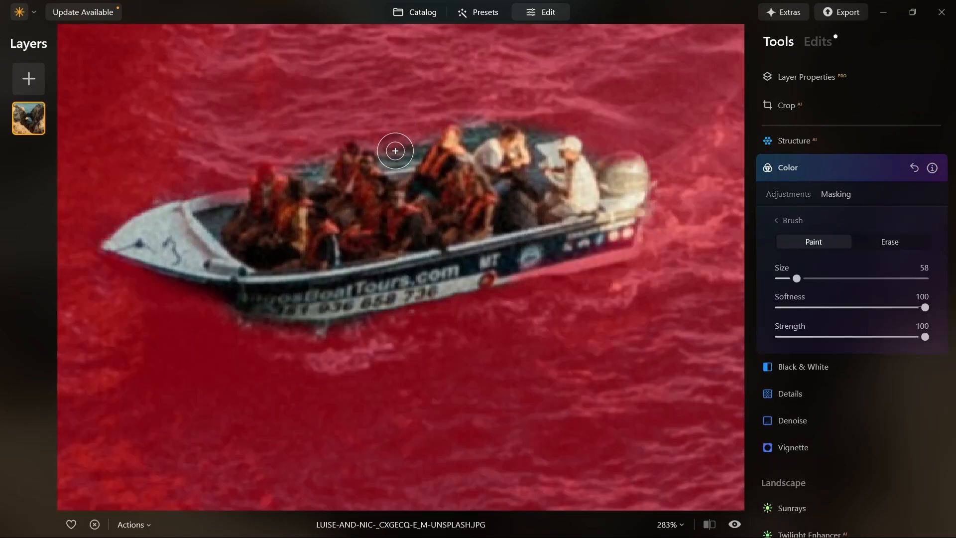
{"action": "mouse_move", "coordinate": [417, 130]}
{"action": "left_mouse_down"}
{"action": "mouse_move", "coordinate": [411, 137]}
{"action": "mouse_move", "coordinate": [442, 104]}
{"action": "mouse_move", "coordinate": [476, 130]}
{"action": "mouse_move", "coordinate": [559, 109]}
{"action": "left_mouse_up"}
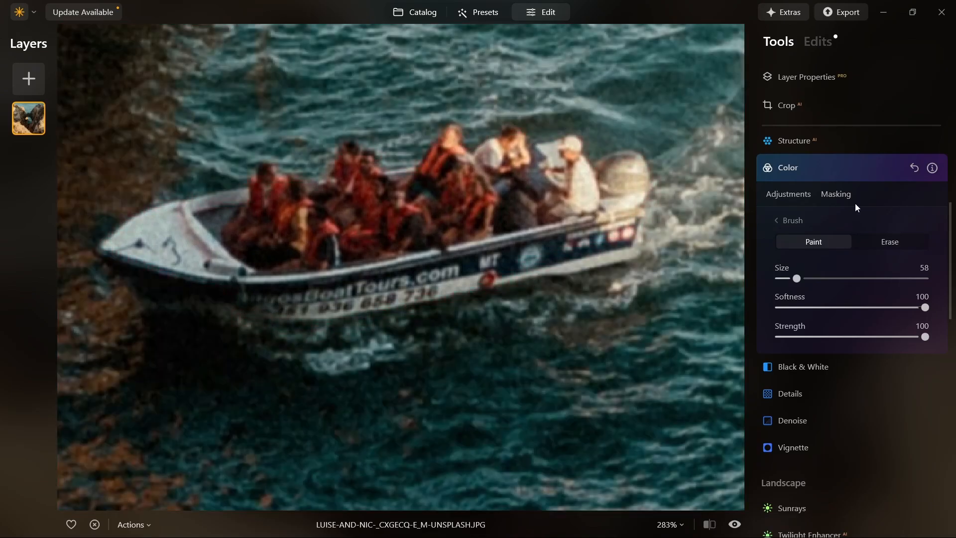
Erase leftover mask from the passengers near the boat's bow with the Brush at size 34
{"action": "left_click", "coordinate": [889, 242]}
{"action": "scroll", "coordinate": [267, 204], "scroll_direction": "down", "scroll_amount": 3}
{"action": "mouse_move", "coordinate": [267, 203]}
{"action": "left_mouse_down"}
{"action": "mouse_move", "coordinate": [269, 180]}
{"action": "mouse_move", "coordinate": [264, 213]}
{"action": "mouse_move", "coordinate": [248, 199]}
{"action": "left_mouse_up"}
Set the masked water's Saturation to 100 and toggle the Color effect to compare before and after
{"action": "key", "text": "ctrl+0"}
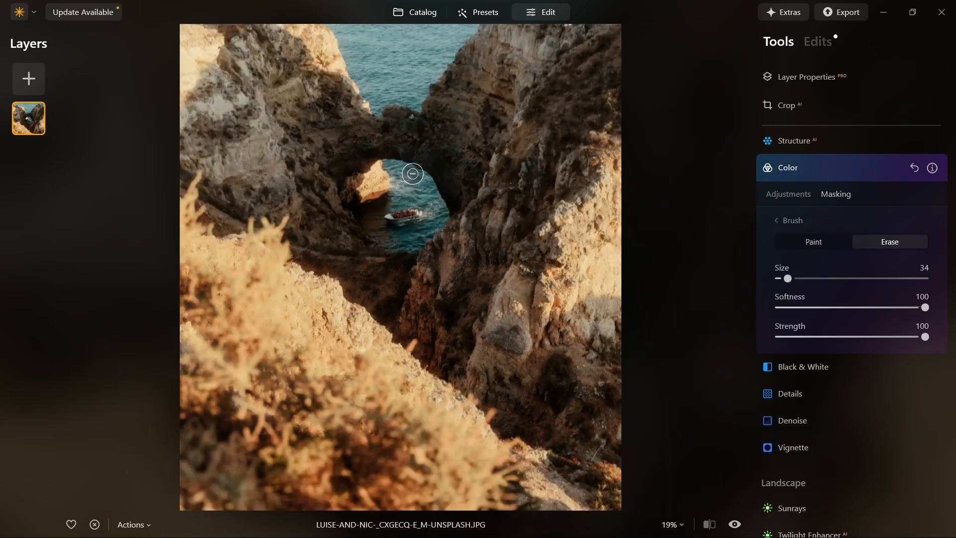
{"action": "left_click", "coordinate": [787, 194]}
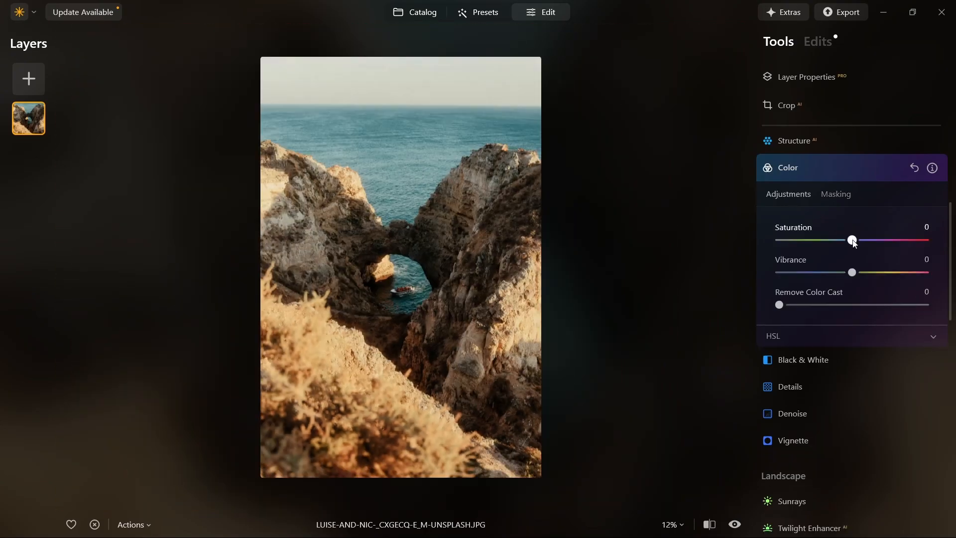
{"action": "left_click_drag", "start_coordinate": [851, 240], "coordinate": [924, 240]}
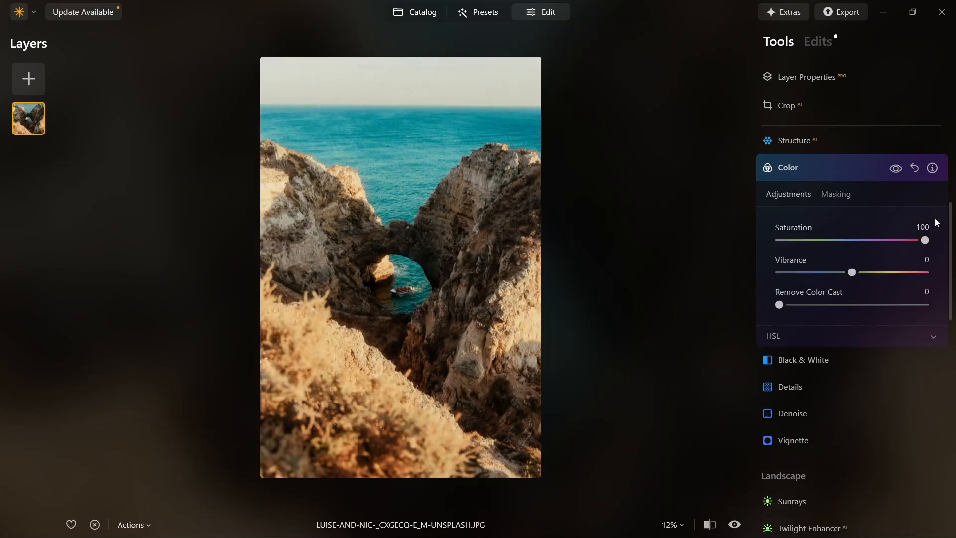
{"action": "left_click", "coordinate": [895, 169]}
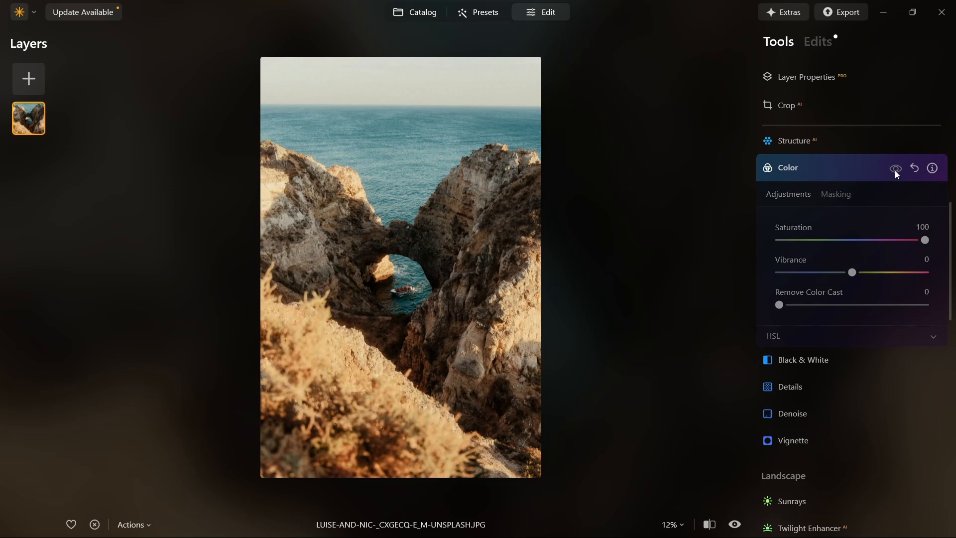
{"action": "left_click", "coordinate": [895, 170]}
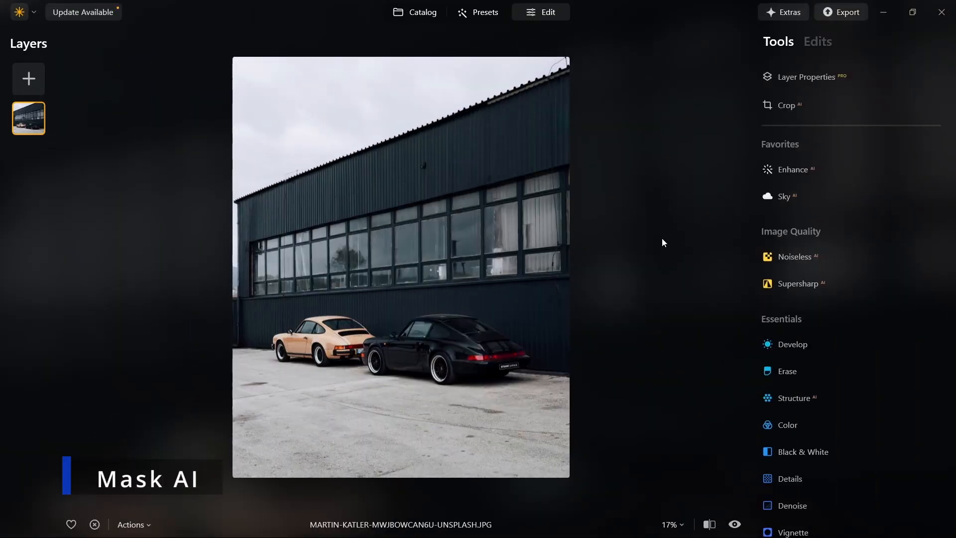
In the Color tool on the car photo, try the Mask AI categories and keep only Architecture masked
{"action": "left_click", "coordinate": [771, 418]}
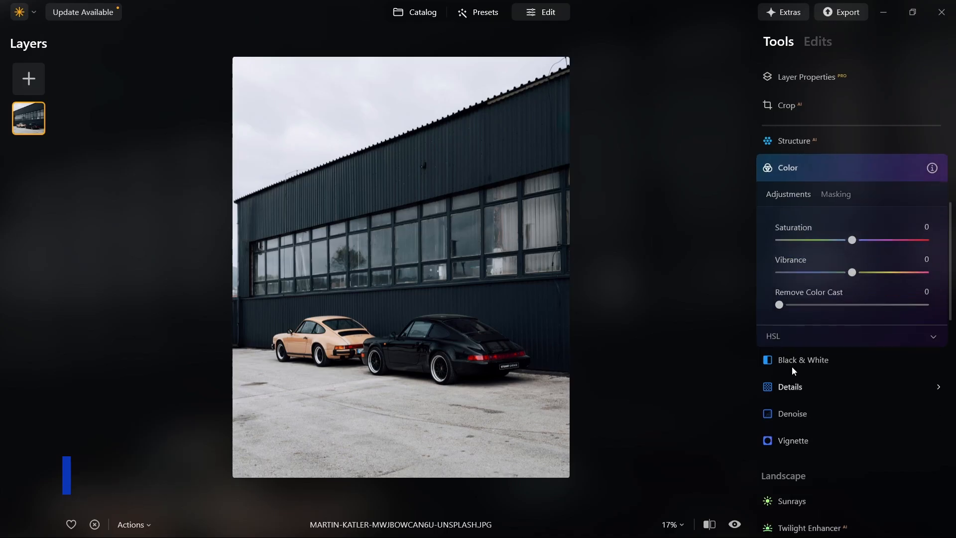
{"action": "left_click", "coordinate": [846, 194]}
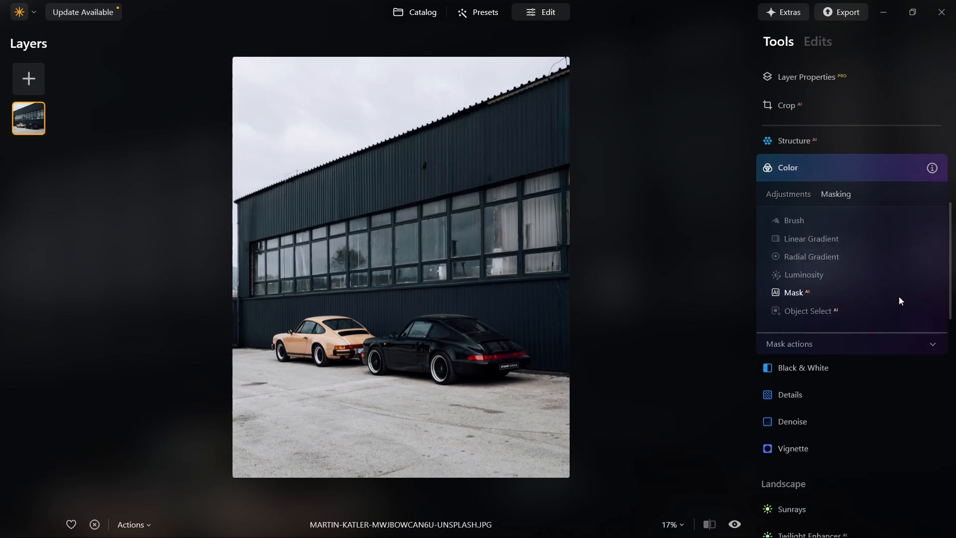
{"action": "left_click", "coordinate": [796, 291]}
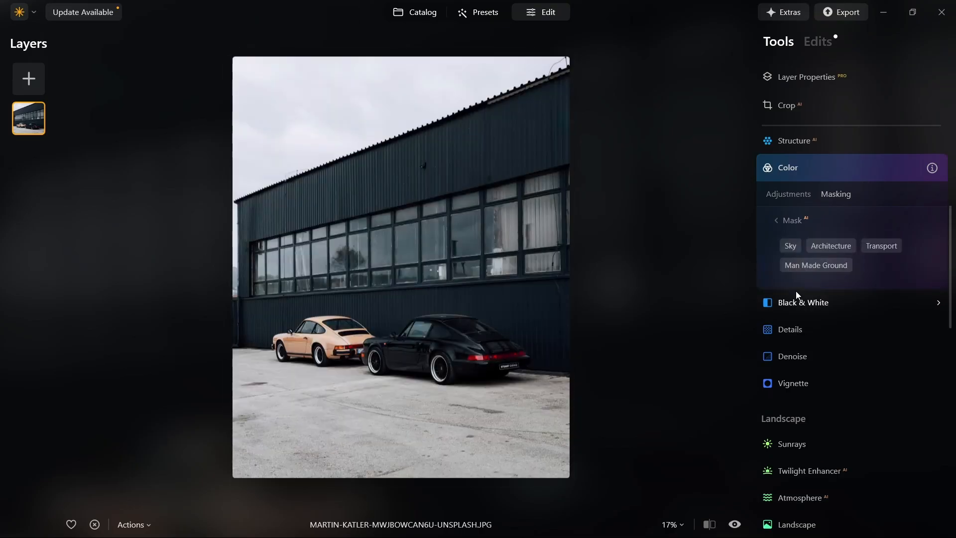
{"action": "left_click", "coordinate": [790, 246]}
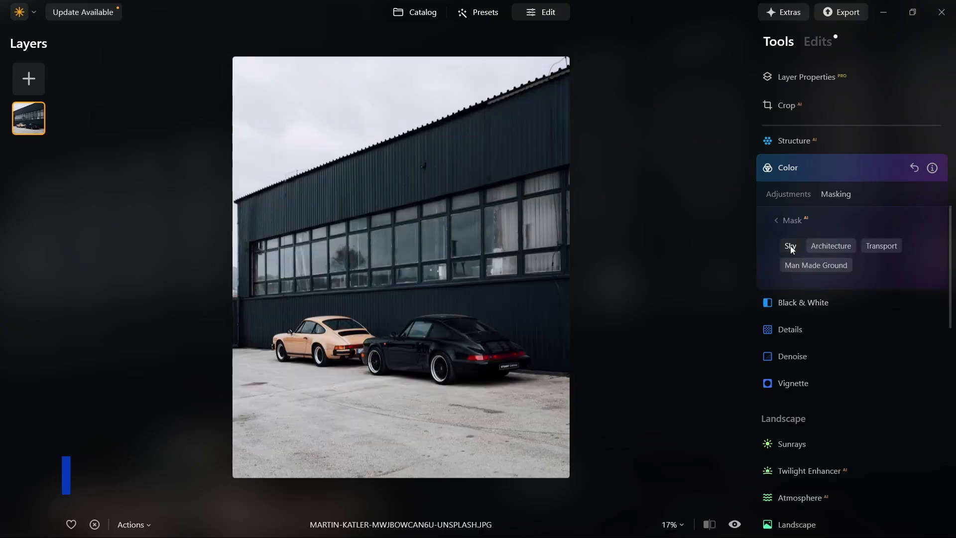
{"action": "left_click", "coordinate": [825, 244]}
{"action": "left_click", "coordinate": [873, 244]}
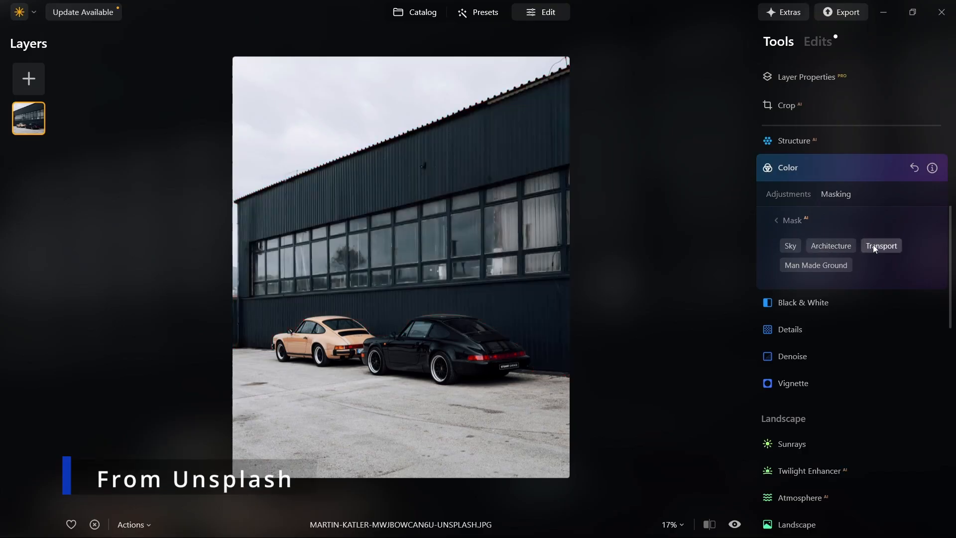
{"action": "left_click", "coordinate": [847, 266]}
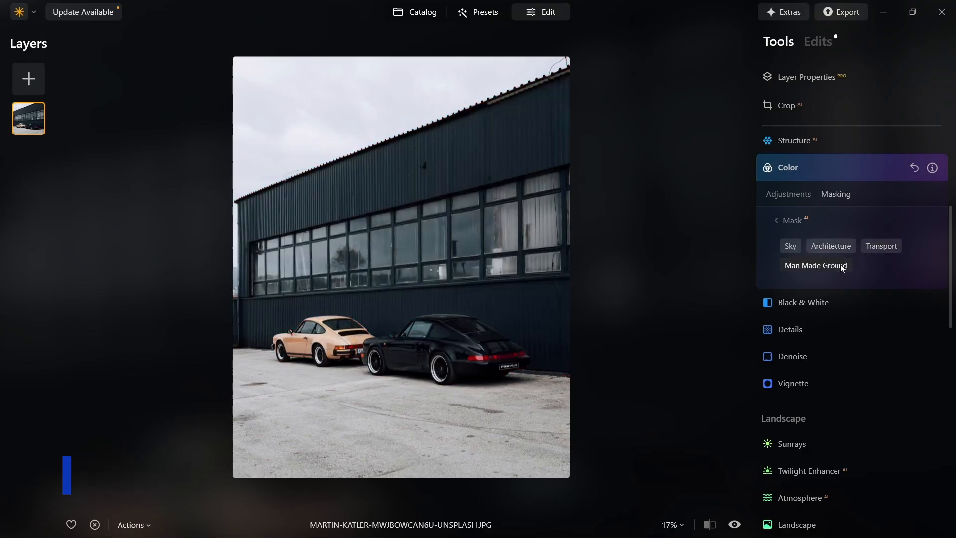
{"action": "left_click", "coordinate": [839, 250]}
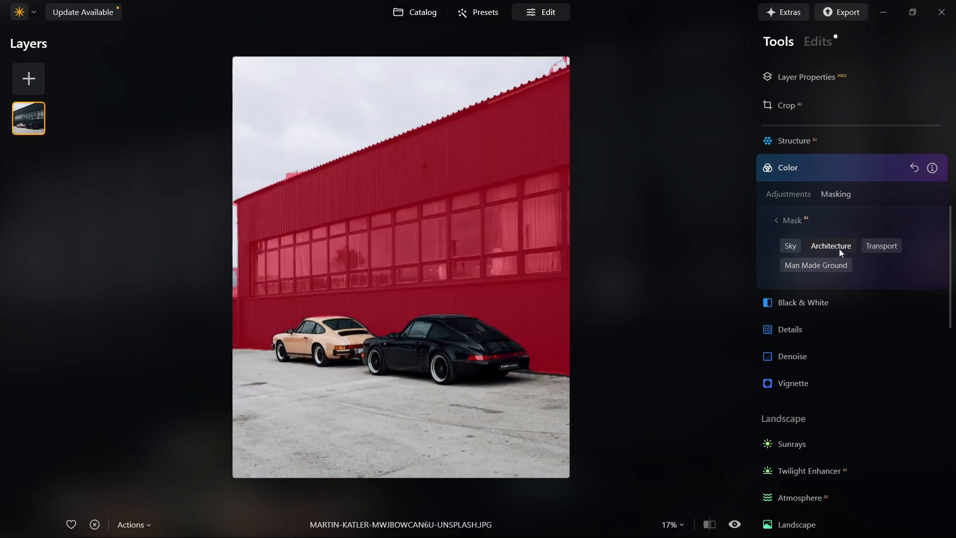
Set the masked building's Saturation to -62 and close the Color tool
{"action": "left_click", "coordinate": [797, 195]}
{"action": "left_click_drag", "start_coordinate": [849, 242], "coordinate": [805, 244]}
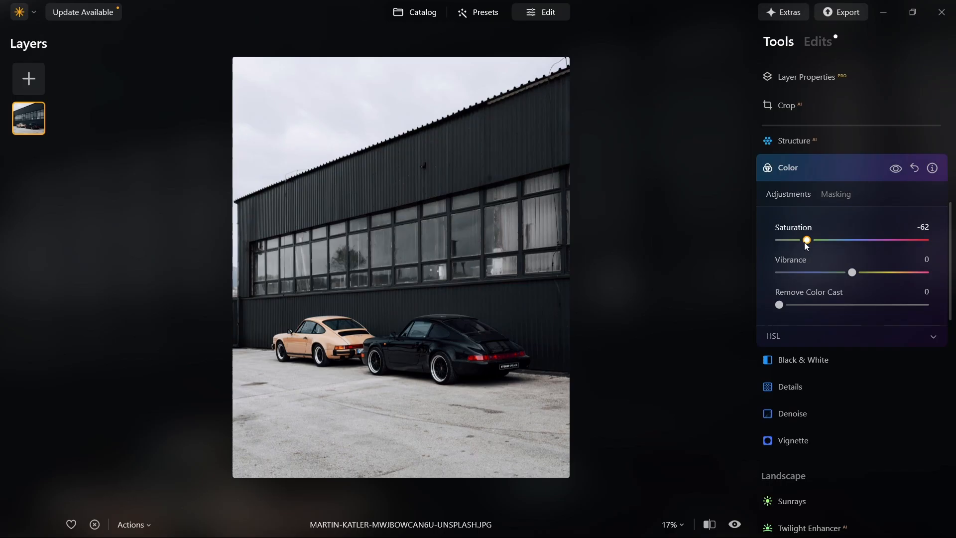
{"action": "left_click", "coordinate": [796, 173]}
Start a fresh Color adjustment on the car photo and mask only the Transport category with Mask AI
{"action": "left_click", "coordinate": [795, 172]}
{"action": "left_click", "coordinate": [832, 195]}
{"action": "left_click", "coordinate": [808, 291]}
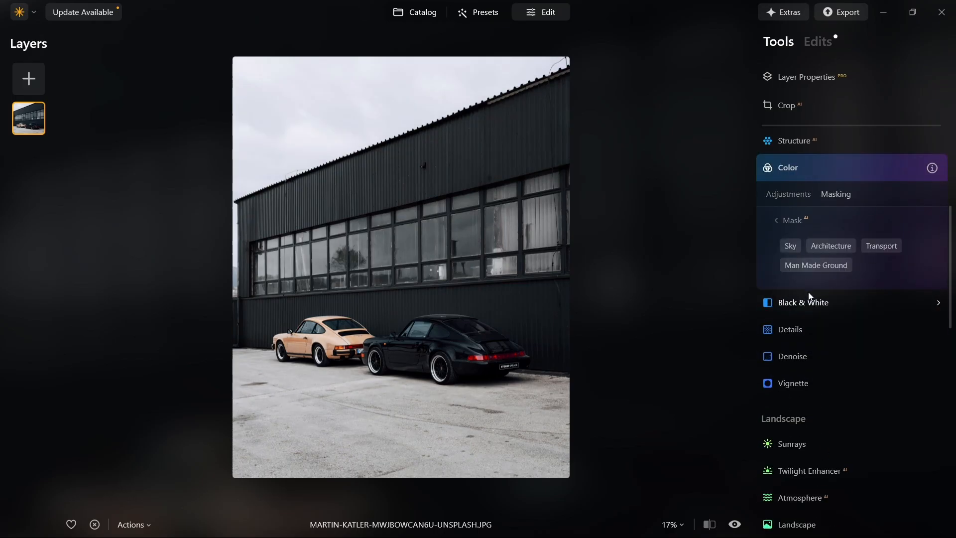
{"action": "left_click", "coordinate": [878, 246]}
Set the masked cars' Saturation to 58 and toggle the photo's edits to compare before and after
{"action": "left_click", "coordinate": [801, 196]}
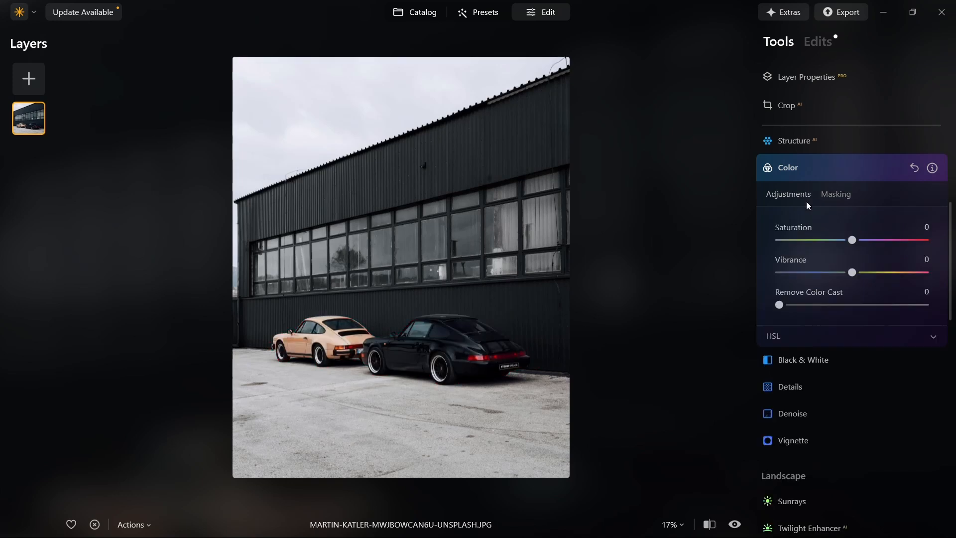
{"action": "left_click_drag", "start_coordinate": [850, 241], "coordinate": [892, 248]}
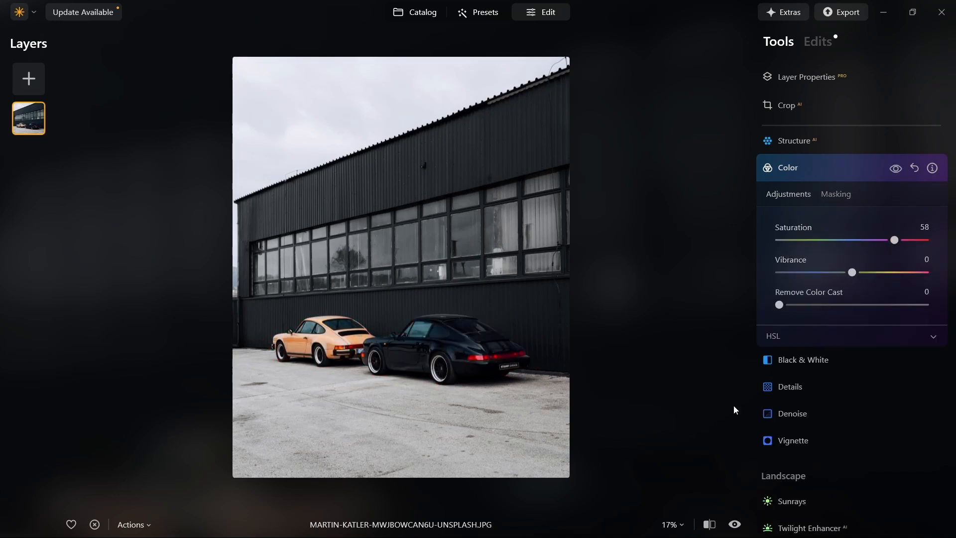
{"action": "left_click", "coordinate": [735, 524]}
{"action": "left_click", "coordinate": [735, 524]}
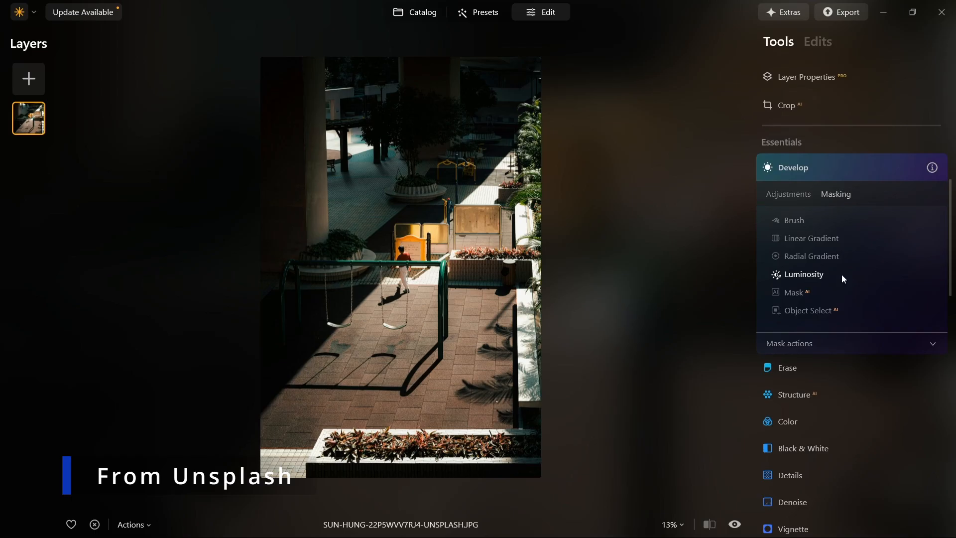
Create a Luminosity mask in the playground photo's Develop tool, limiting the luminance range to roughly the brighter half
{"action": "left_click", "coordinate": [811, 274]}
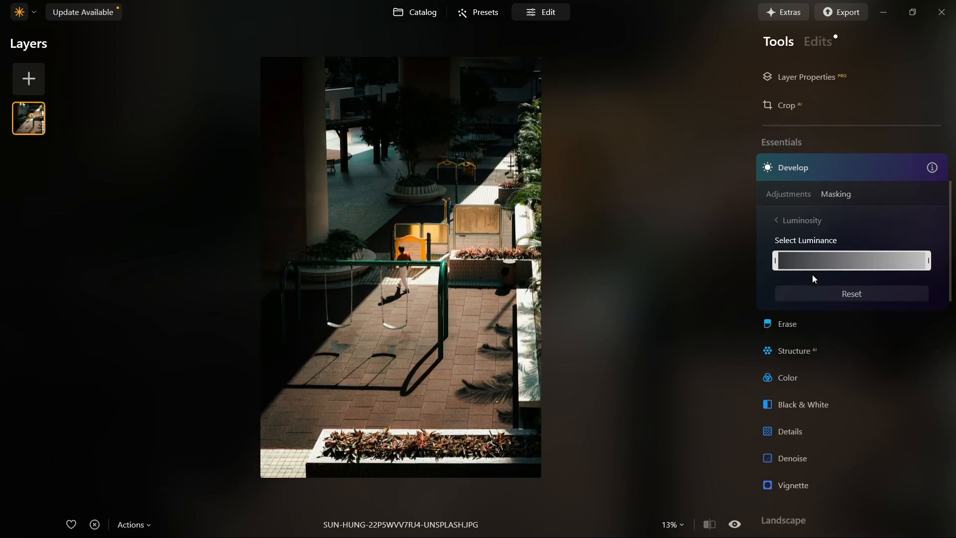
{"action": "mouse_move", "coordinate": [926, 261]}
{"action": "left_mouse_down"}
{"action": "mouse_move", "coordinate": [792, 262]}
{"action": "mouse_move", "coordinate": [870, 275]}
{"action": "mouse_move", "coordinate": [930, 260]}
{"action": "left_mouse_up"}
{"action": "left_click_drag", "start_coordinate": [774, 260], "coordinate": [818, 259]}
{"action": "mouse_move", "coordinate": [927, 258]}
{"action": "left_mouse_down"}
{"action": "mouse_move", "coordinate": [874, 260]}
{"action": "mouse_move", "coordinate": [935, 263]}
{"action": "left_mouse_up"}
{"action": "left_click_drag", "start_coordinate": [818, 261], "coordinate": [857, 266]}
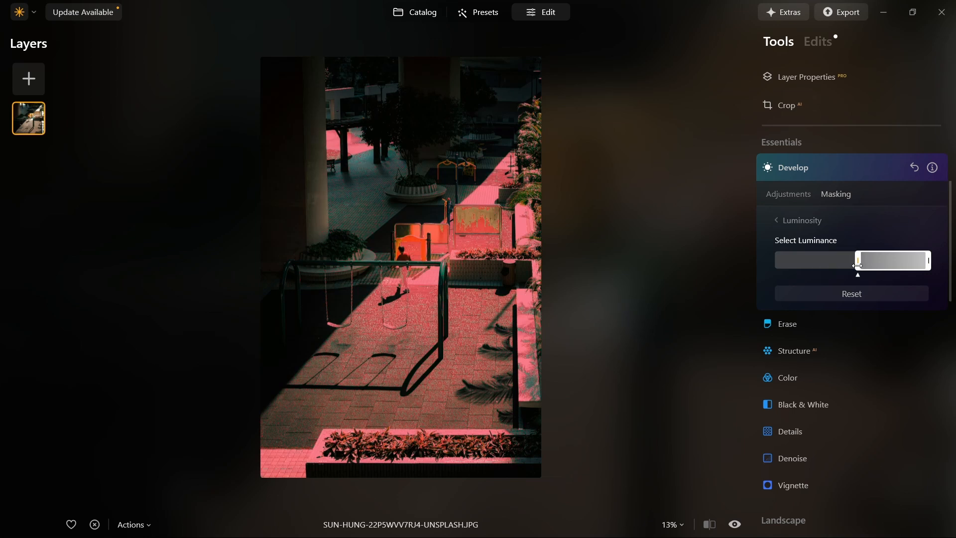
Warm the masked bright areas by setting the Develop tool's color Temperature to 32
{"action": "left_click", "coordinate": [799, 198]}
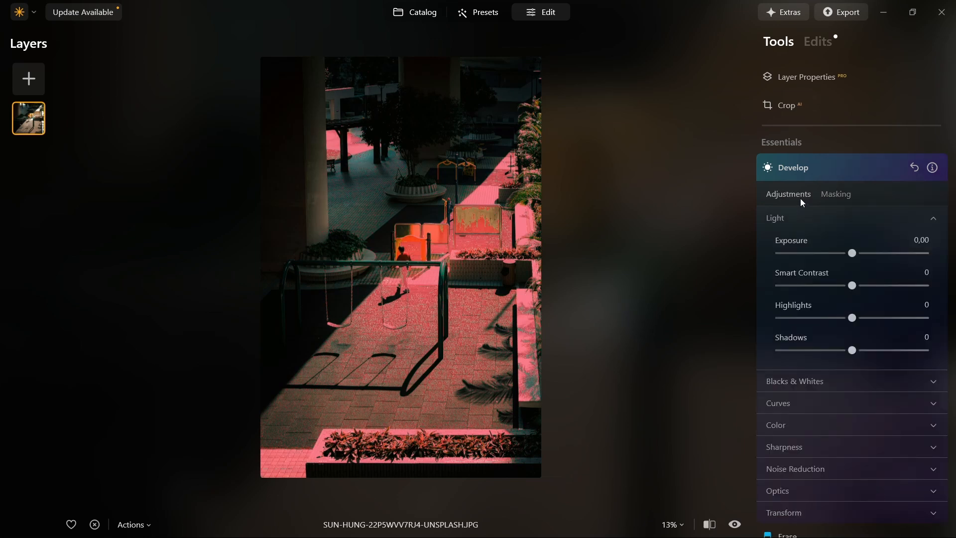
{"action": "left_click", "coordinate": [788, 431]}
{"action": "left_click_drag", "start_coordinate": [856, 399], "coordinate": [882, 398]}
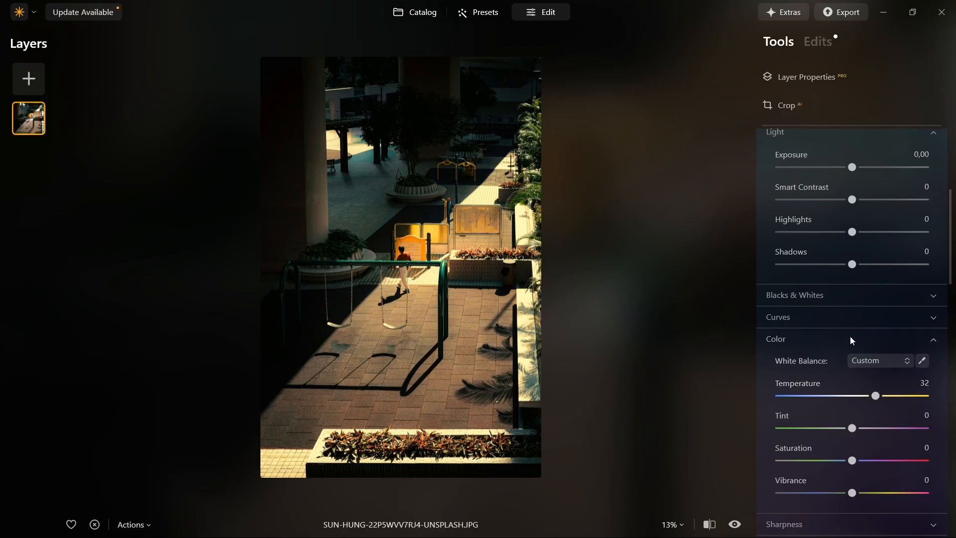
{"action": "scroll", "coordinate": [851, 338], "scroll_direction": "up", "scroll_amount": 3}
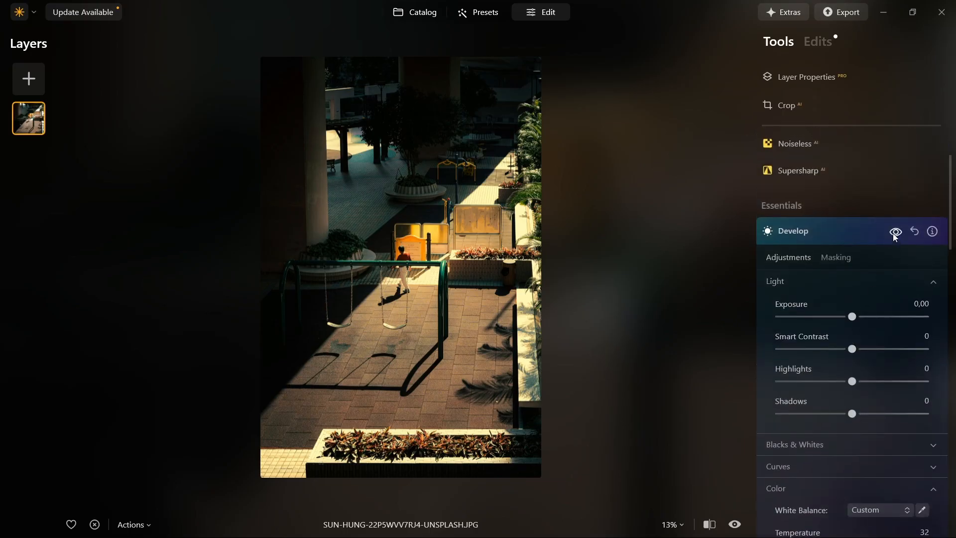